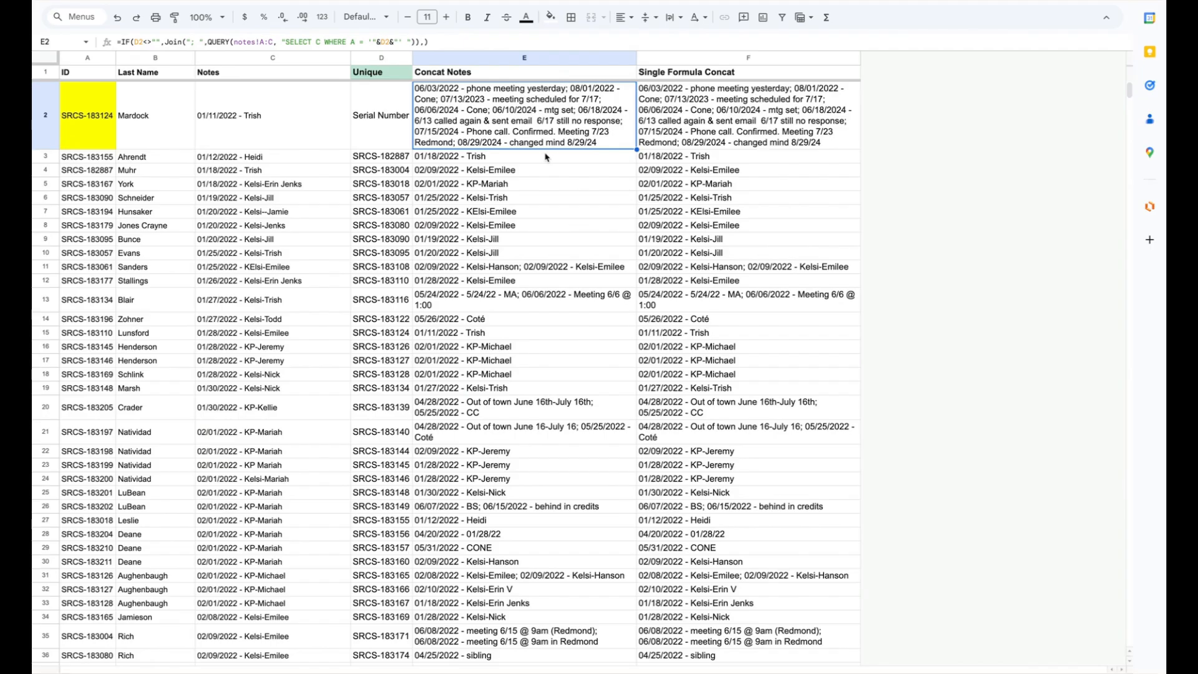
# Step: Examine the Notes and Last Name columns and the IF, JOIN and QUERY formula in Concat Notes cell E2
pyautogui.click(254, 61)
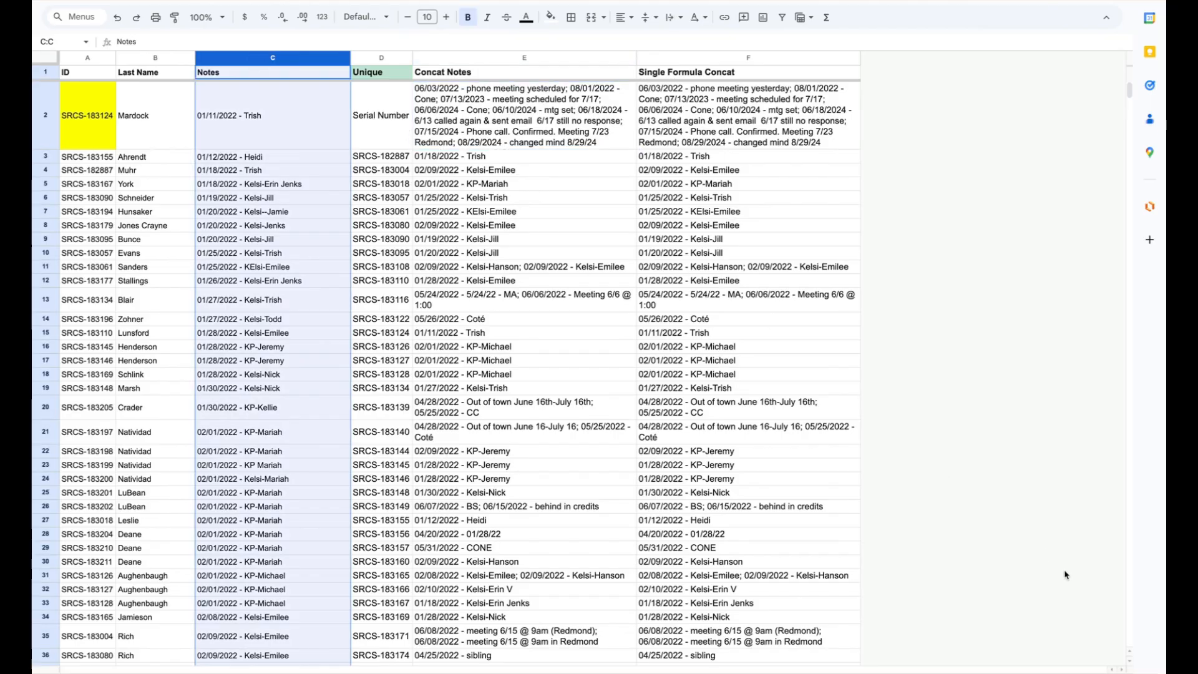
pyautogui.click(151, 59)
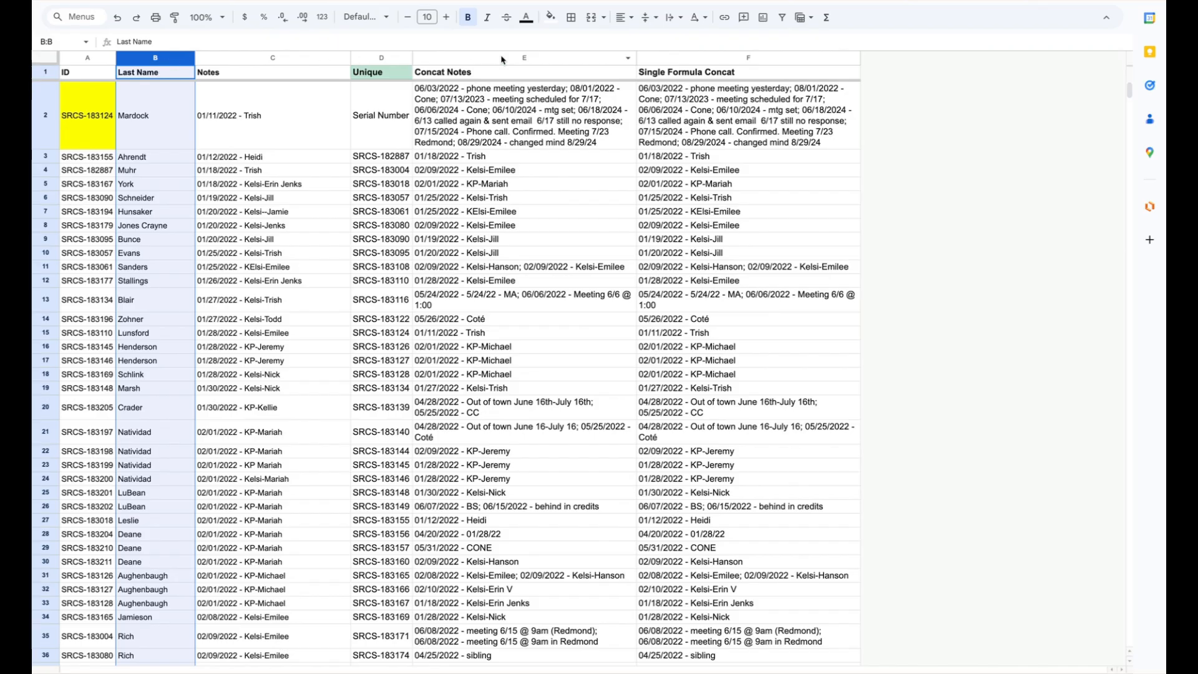
pyautogui.click(545, 61)
pyautogui.click(532, 90)
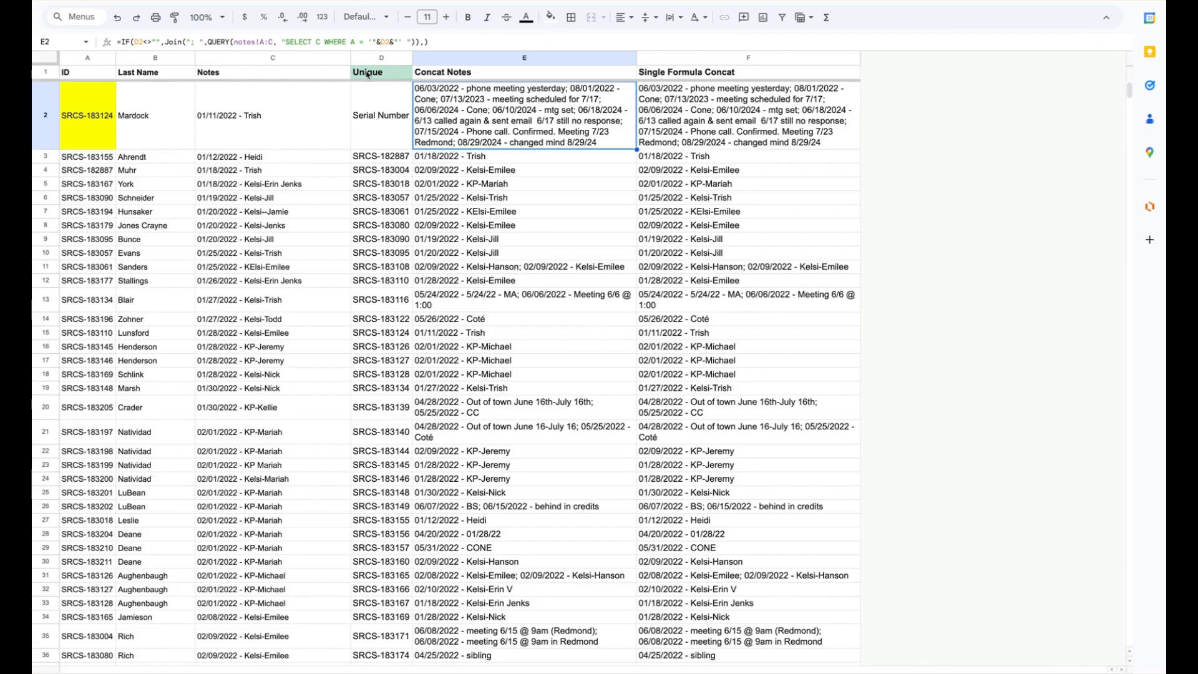
pyautogui.click(250, 40)
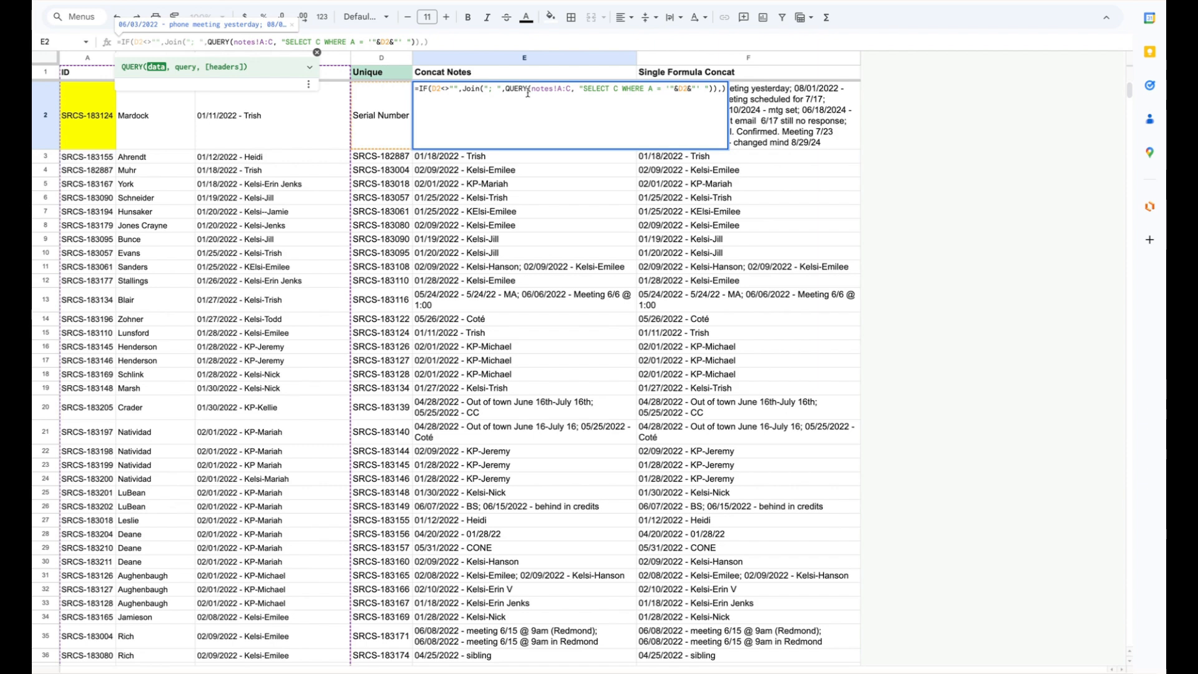
pyautogui.press('Return')
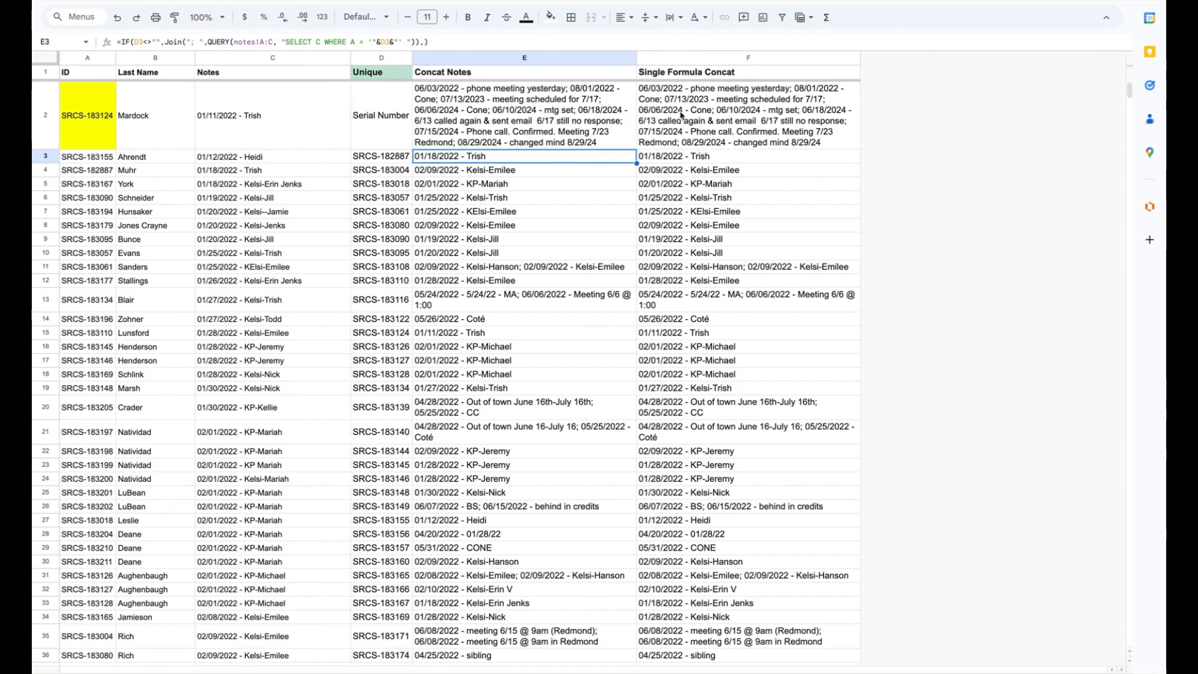
# Step: Check the per-row Concat Notes formulas in E4 through E6 and in the sheet's last row, E2042
pyautogui.click(549, 172)
pyautogui.click(548, 186)
pyautogui.click(547, 200)
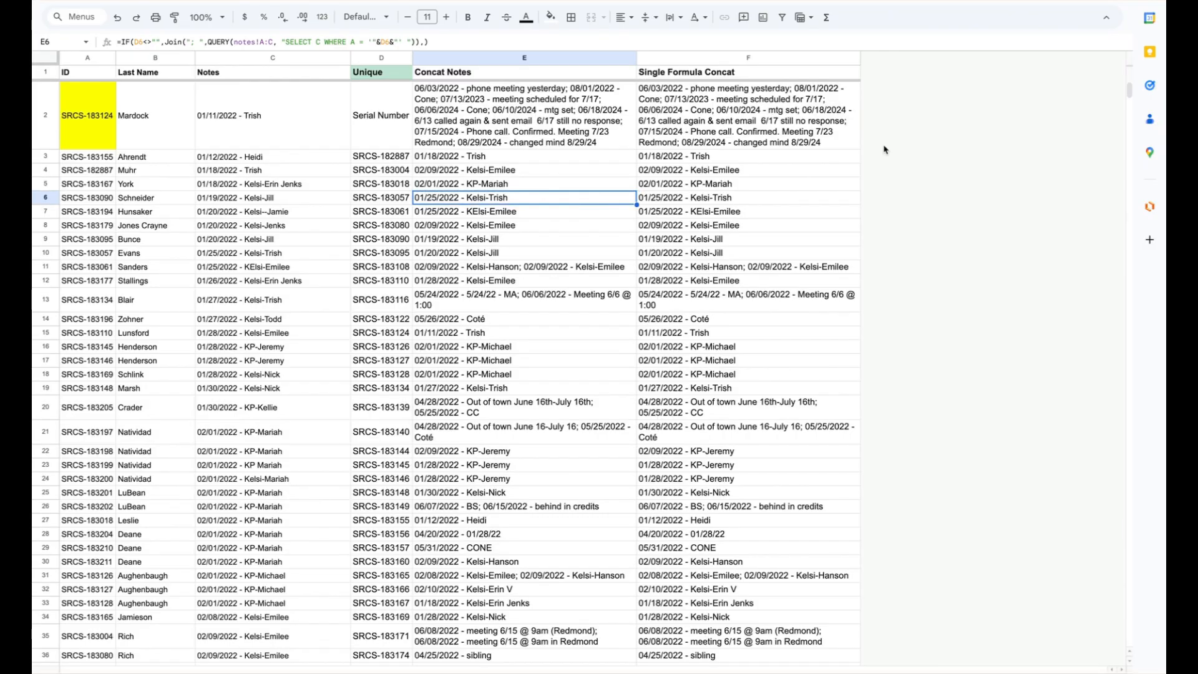
pyautogui.moveTo(1129, 94); pyautogui.dragTo(1084, 649)
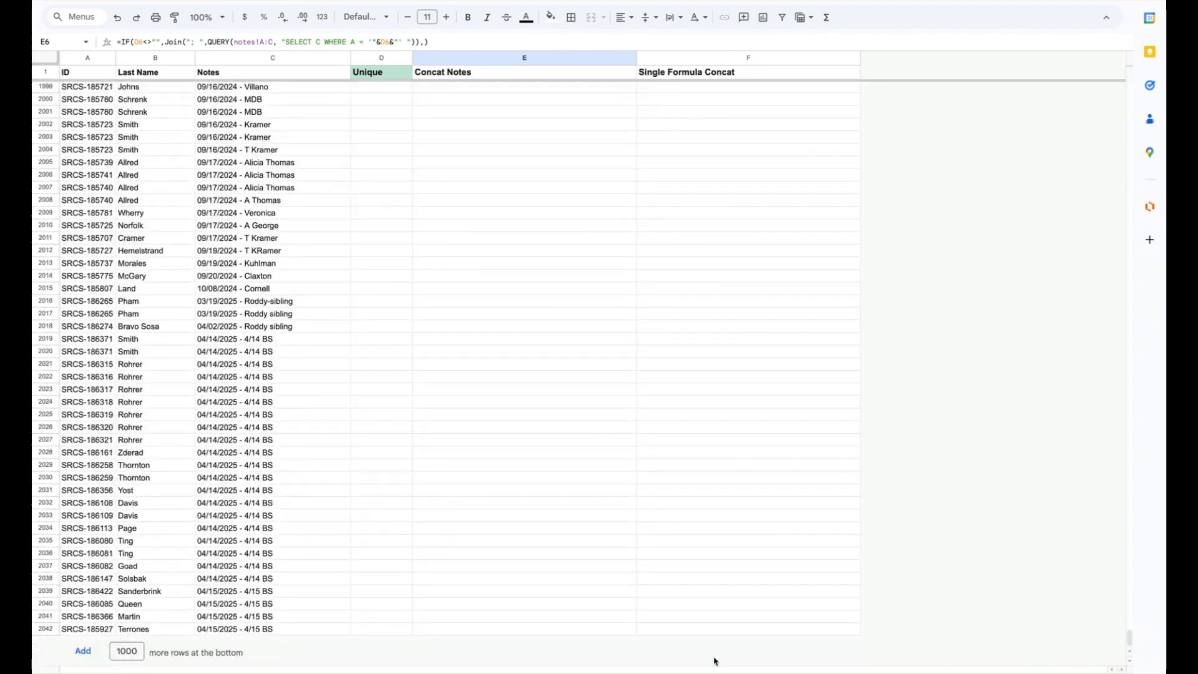
pyautogui.click(498, 629)
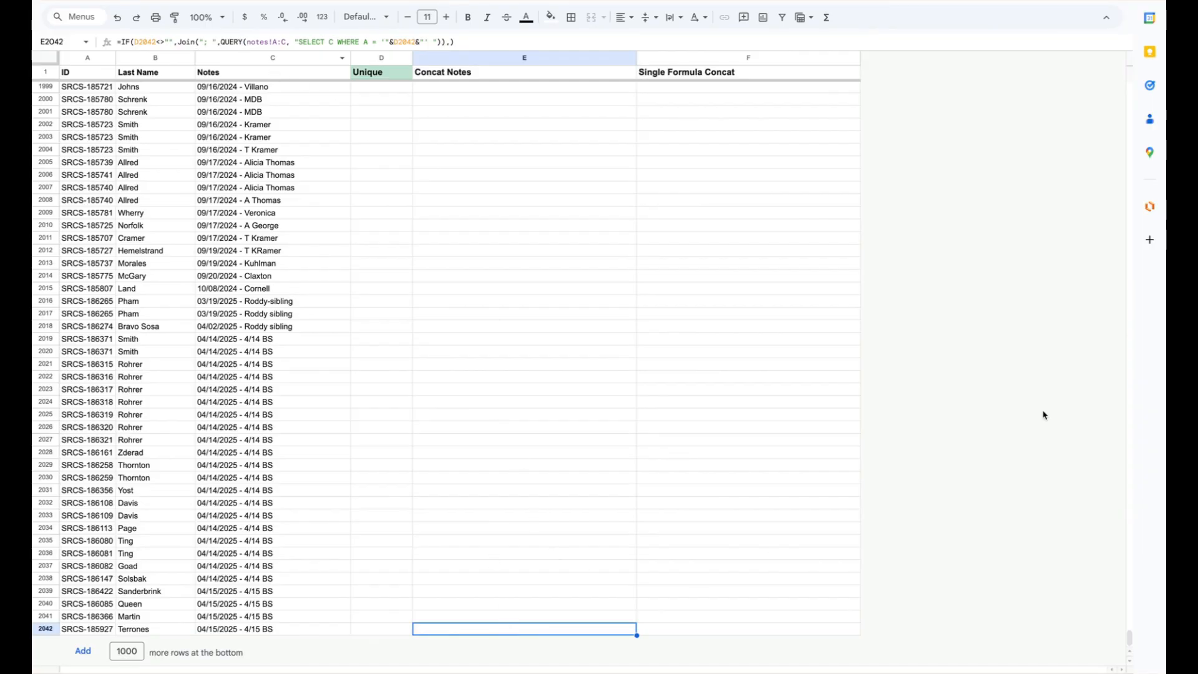
pyautogui.moveTo(1130, 637); pyautogui.dragTo(1128, 66)
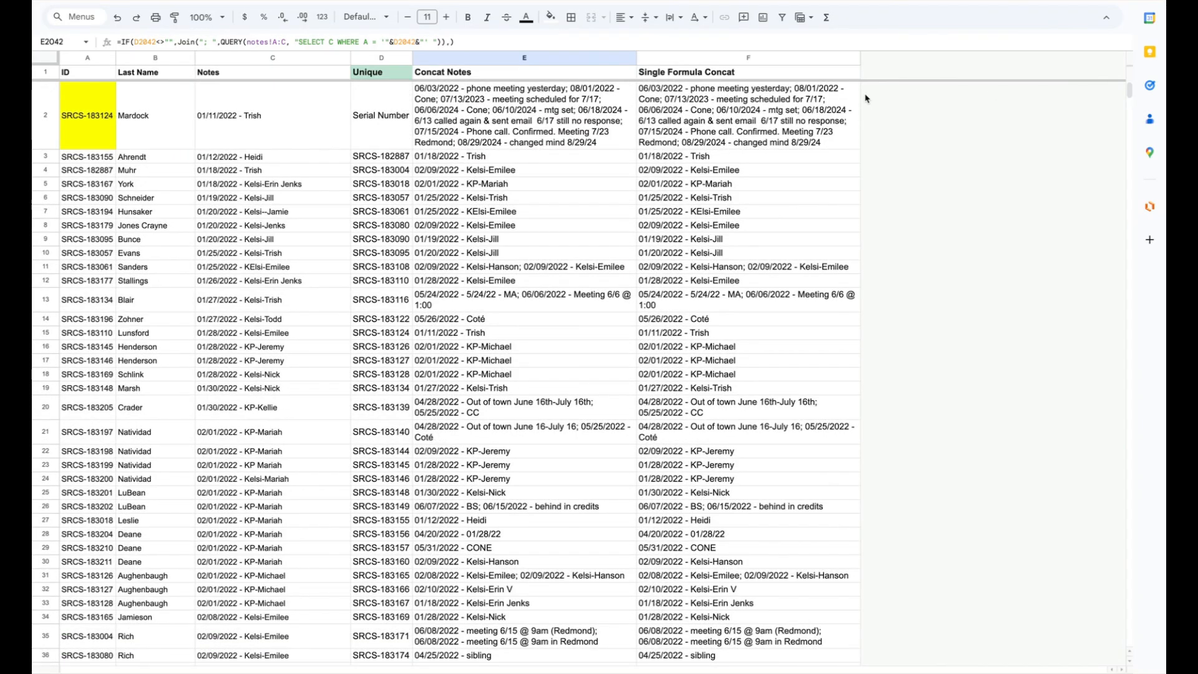
# Step: Inspect the Single Formula Concat formula in F2 and the contents of cells F3 through F8 beneath it
pyautogui.click(752, 123)
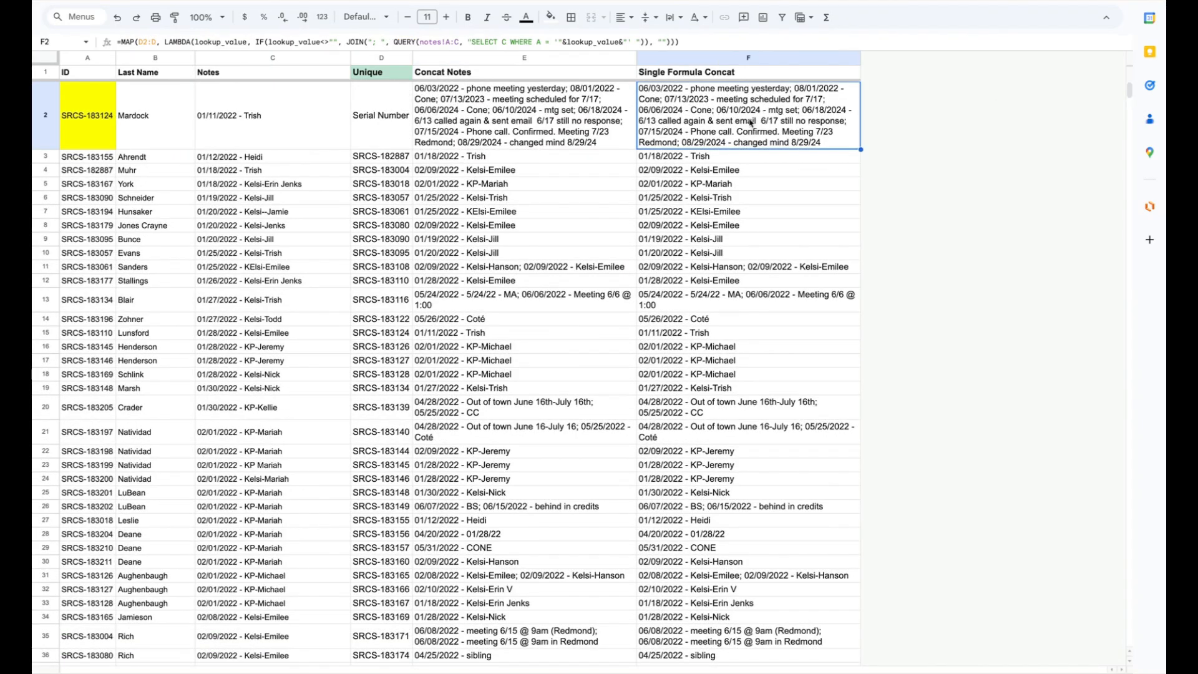
pyautogui.click(776, 160)
pyautogui.click(776, 169)
pyautogui.click(777, 185)
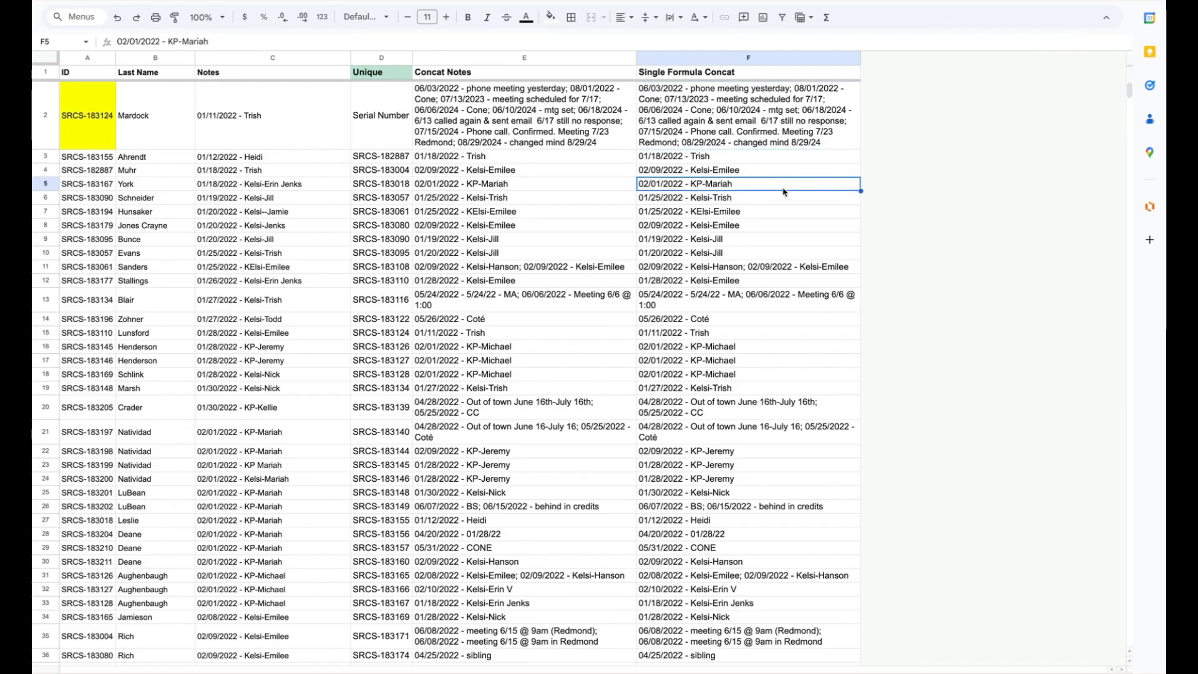
pyautogui.click(784, 199)
pyautogui.click(788, 212)
pyautogui.click(798, 227)
# Step: Examine the MAP(D2:D and LAMBDA parts of the Single Formula Concat formula in F2
pyautogui.click(778, 107)
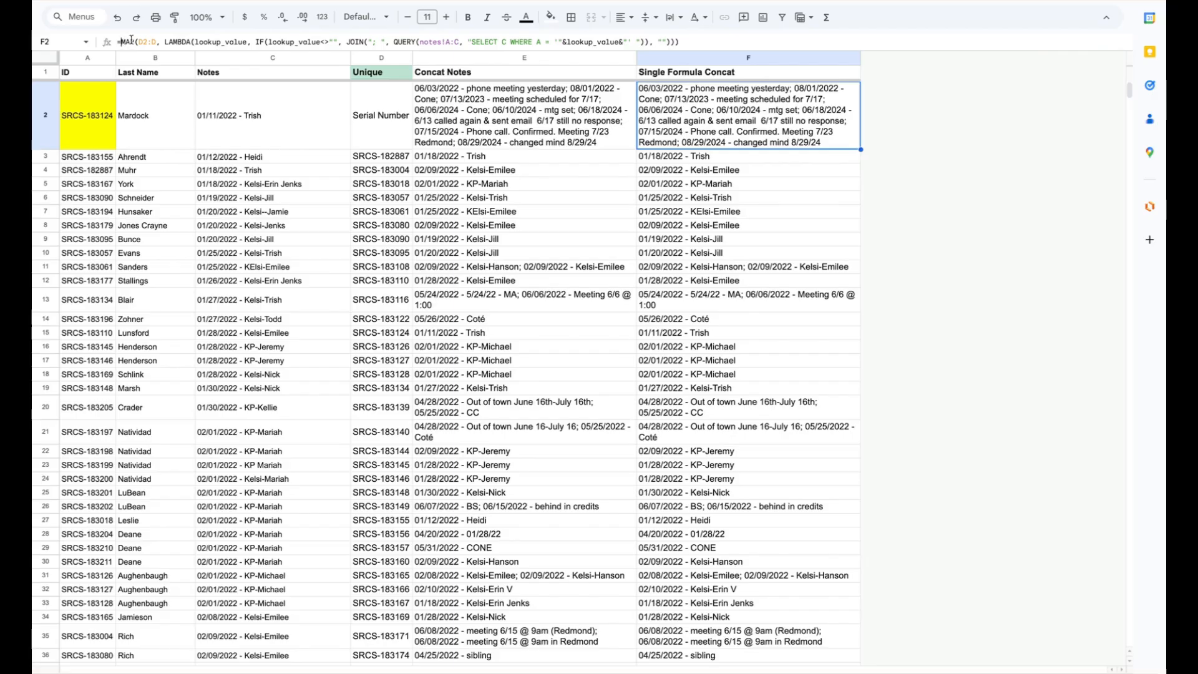
pyautogui.moveTo(121, 41); pyautogui.dragTo(154, 41)
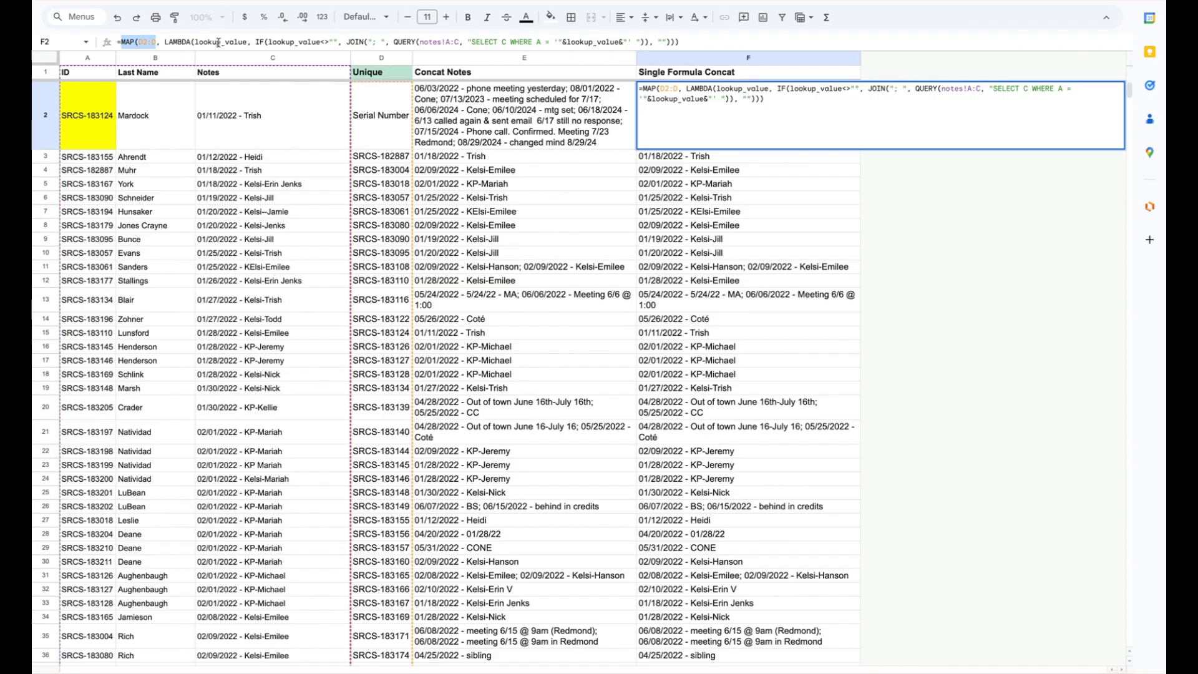
pyautogui.click(185, 42)
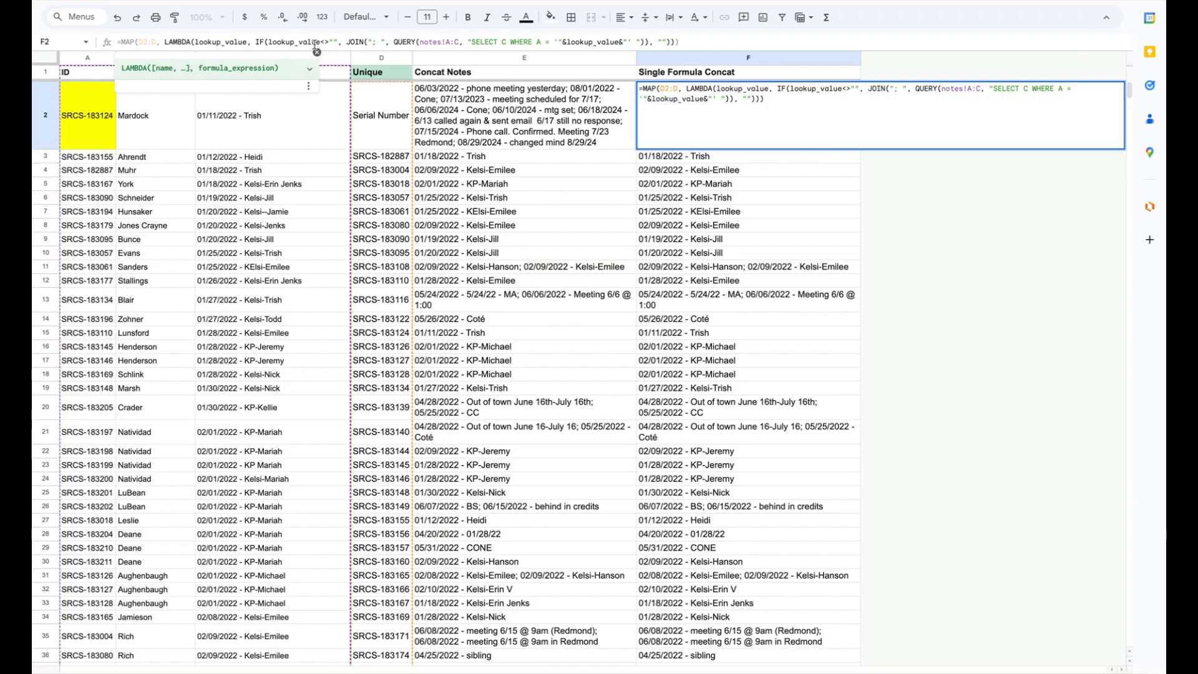
pyautogui.press('Return')
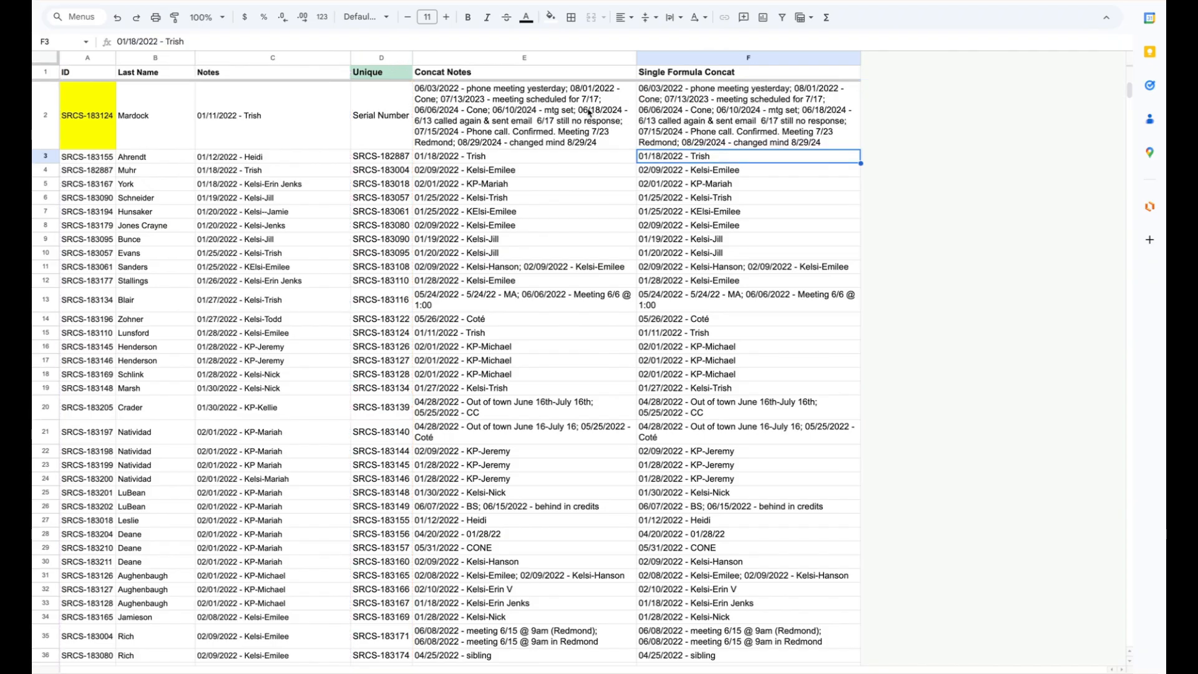
# Step: Compare the per-row formulas in Concat Notes, E2 through E6, with the single MAP formula in F2
pyautogui.click(589, 112)
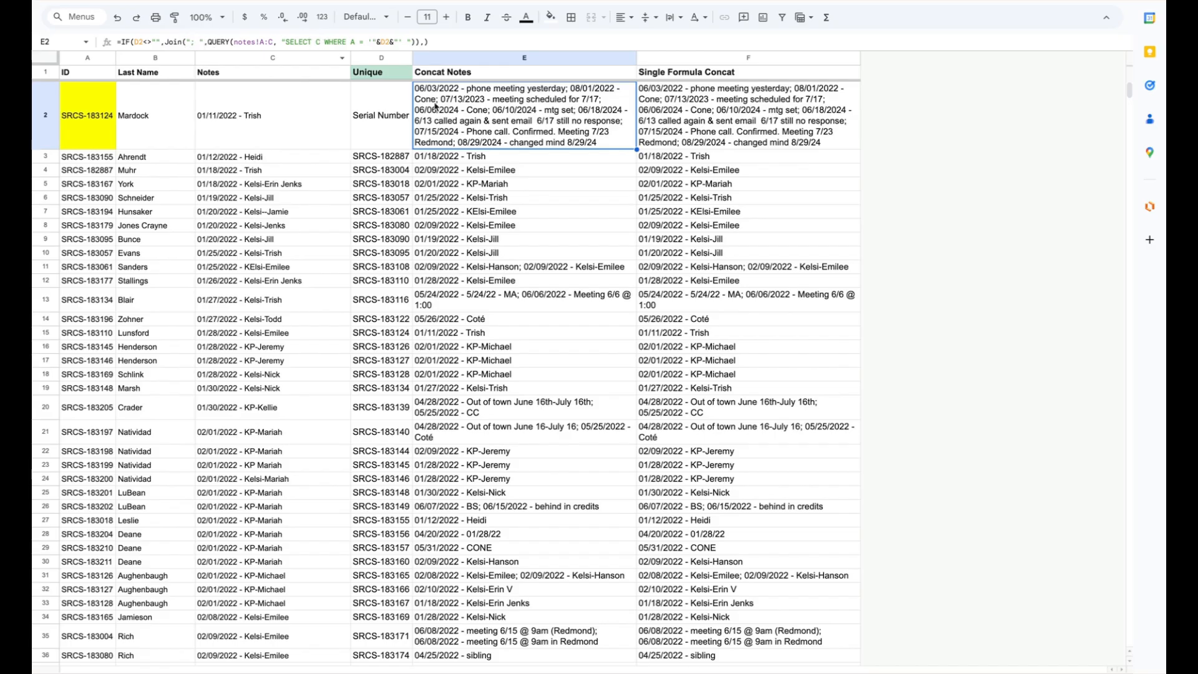
pyautogui.click(751, 121)
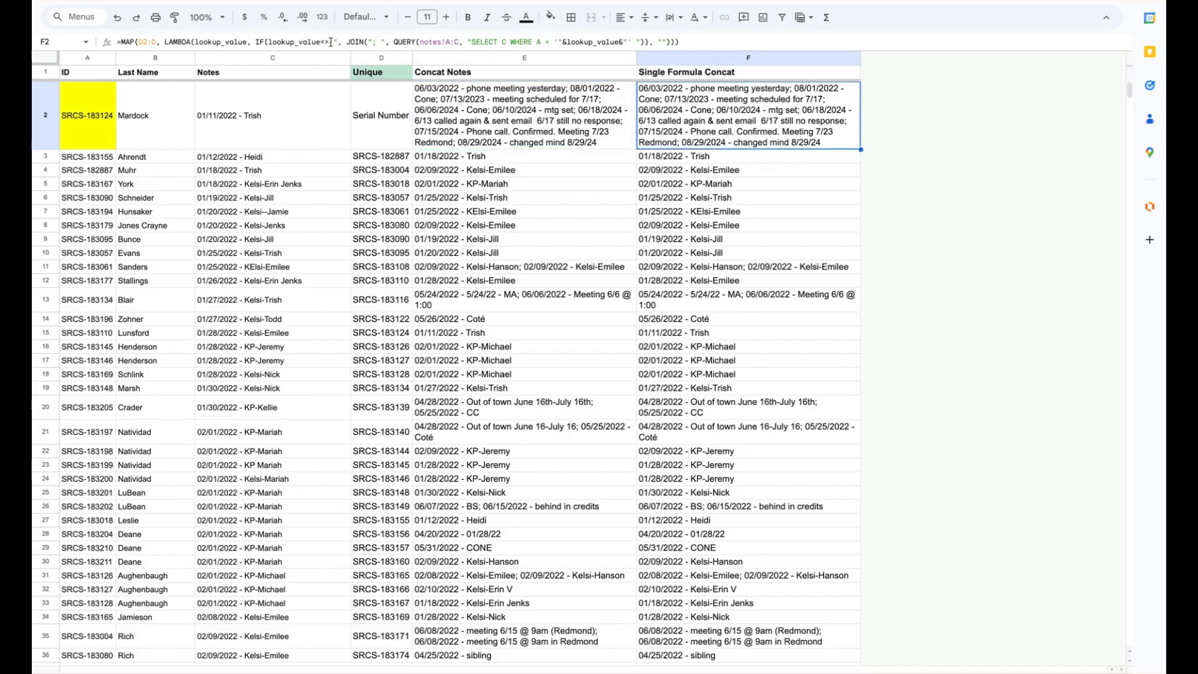
pyautogui.press('Left')
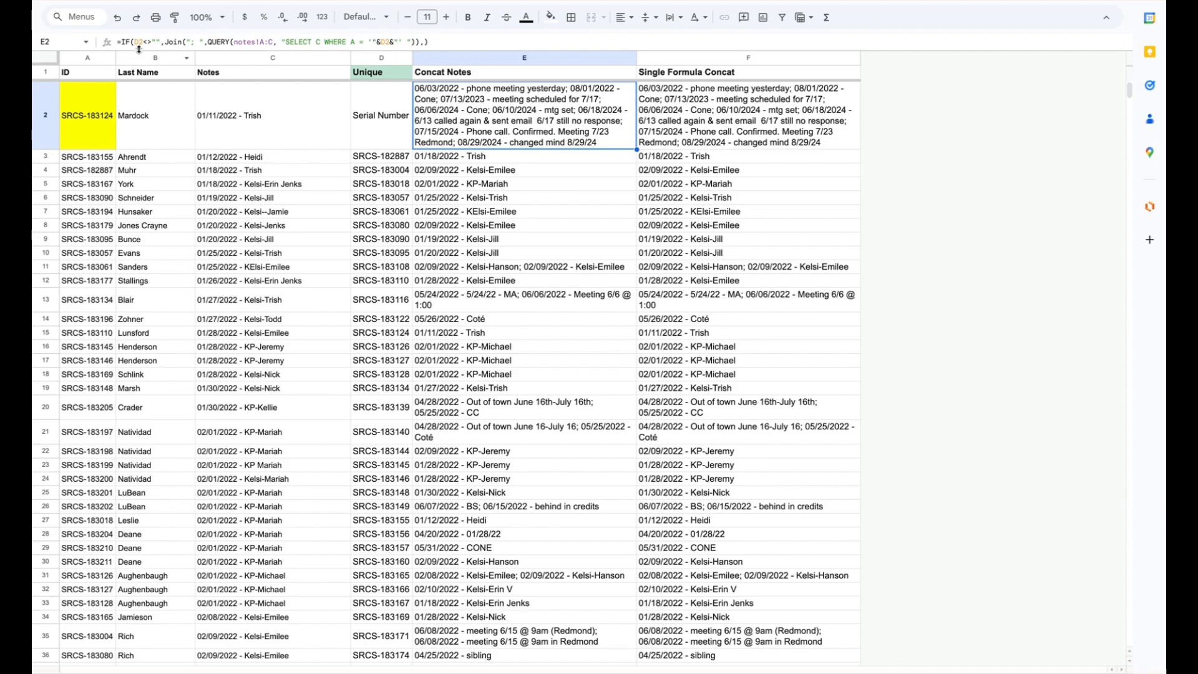
pyautogui.press('Right')
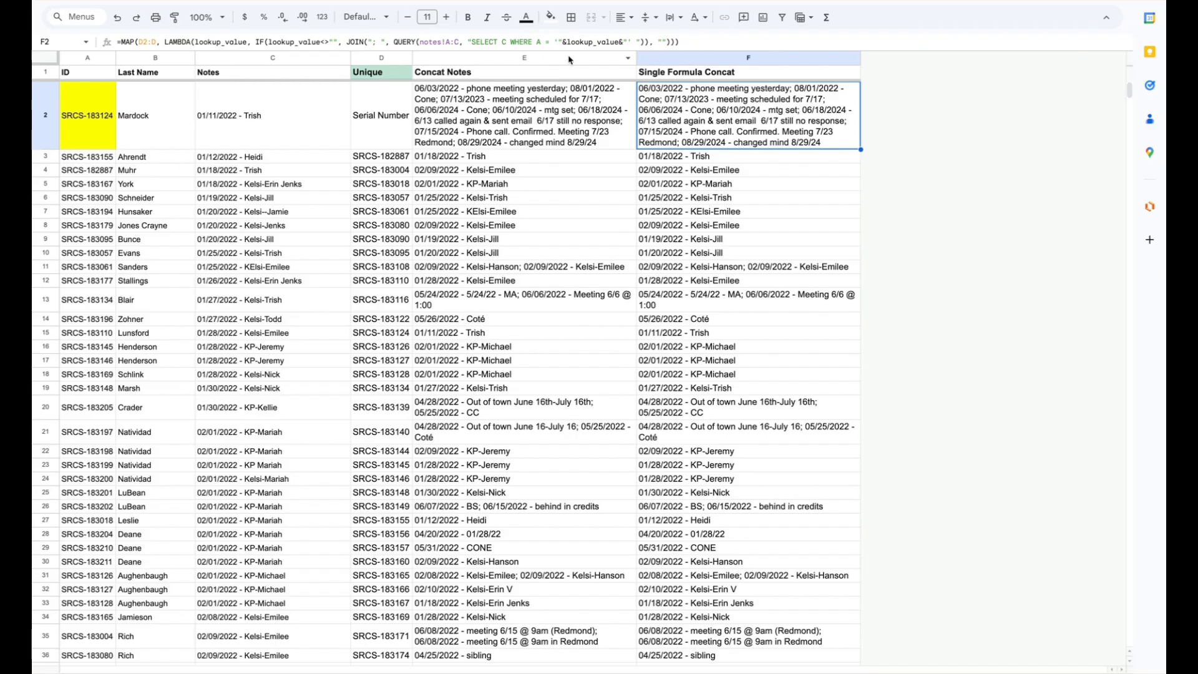
pyautogui.click(585, 110)
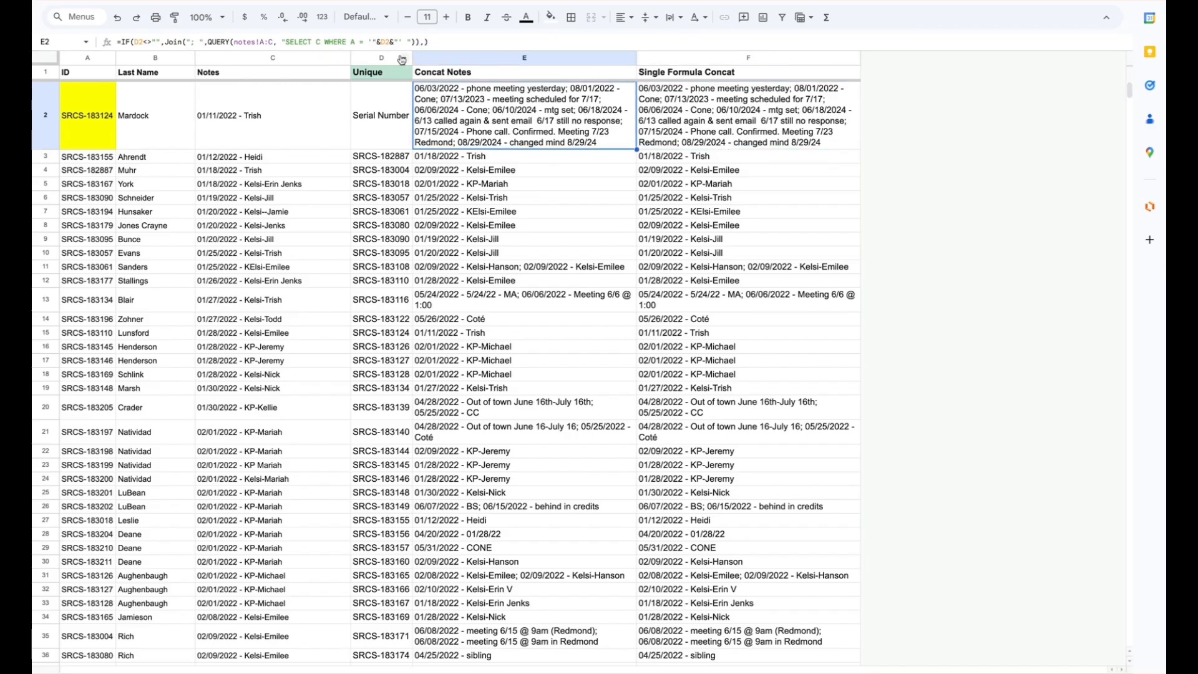
pyautogui.click(685, 105)
pyautogui.click(533, 118)
pyautogui.click(536, 157)
pyautogui.click(530, 187)
pyautogui.click(530, 201)
pyautogui.click(689, 108)
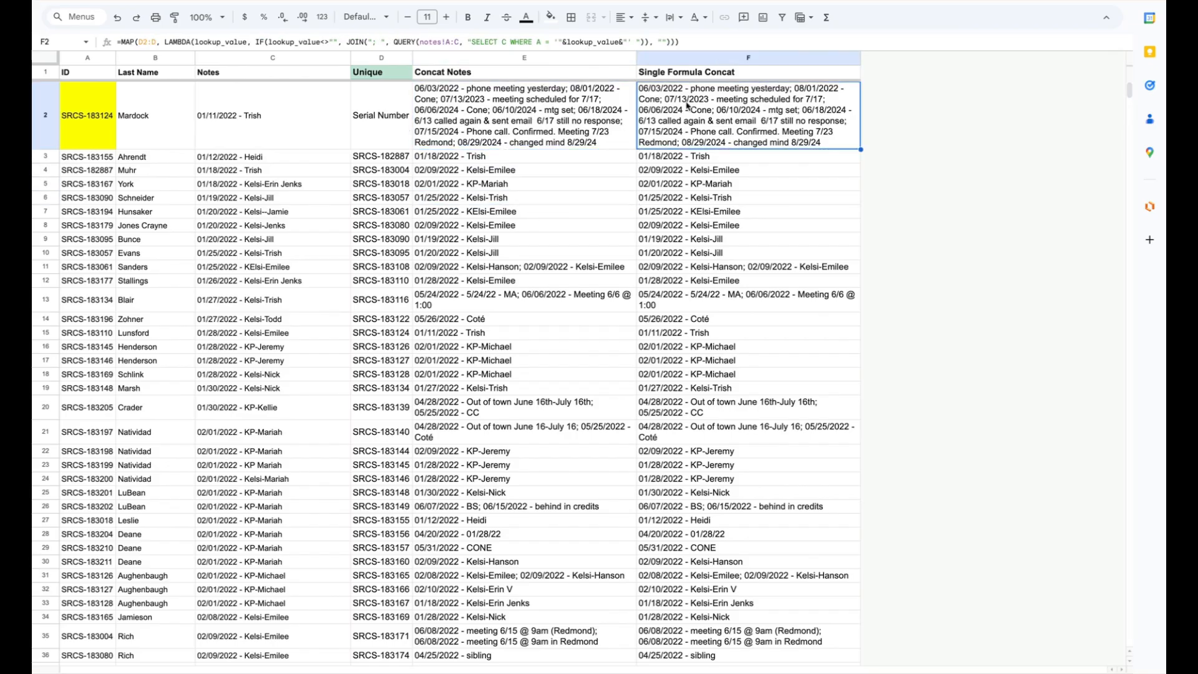